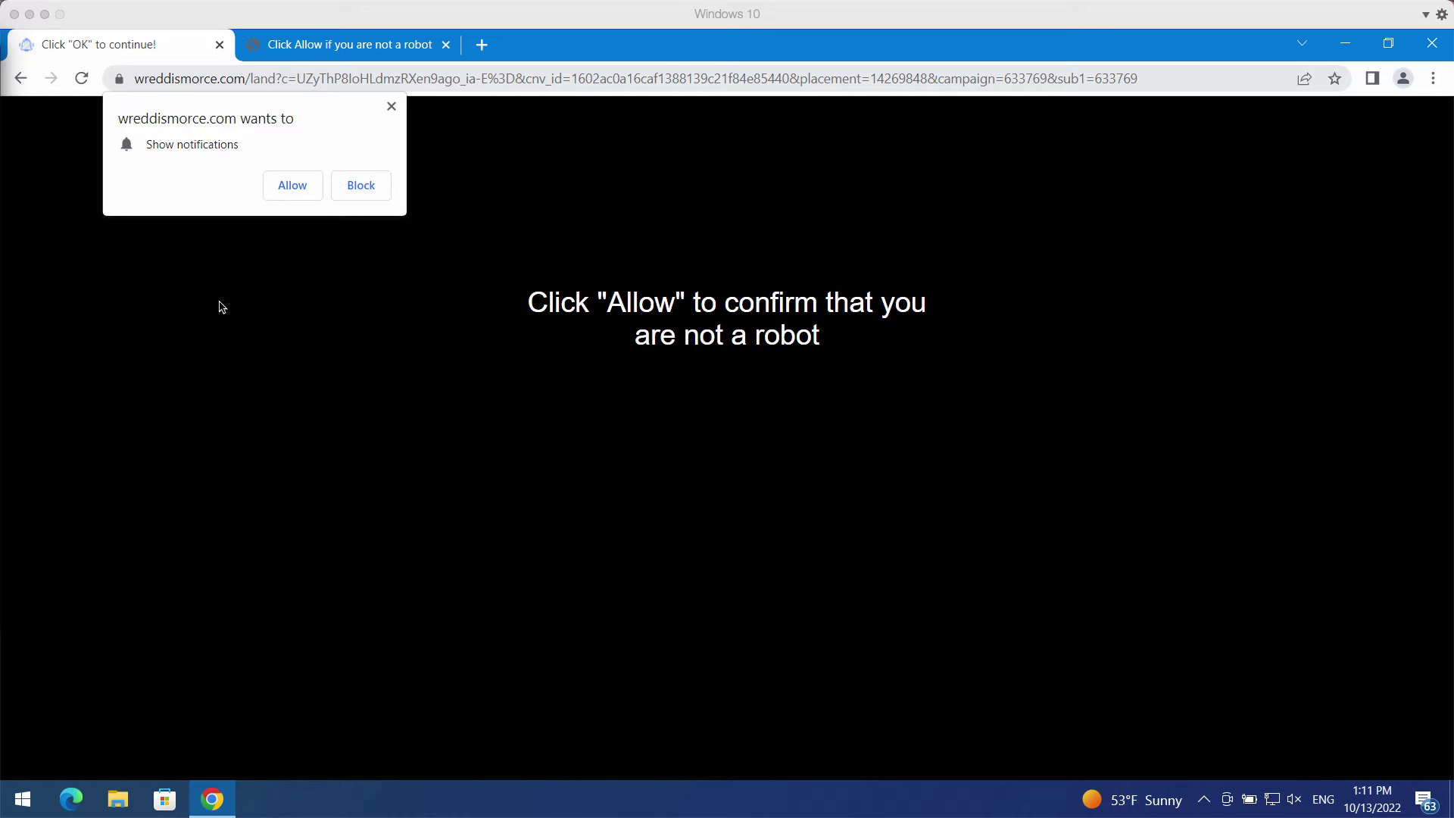
Allow the pop-up site's notifications, then open a new tab on the Google start page.
{"action": "left_click", "coordinate": [293, 188]}
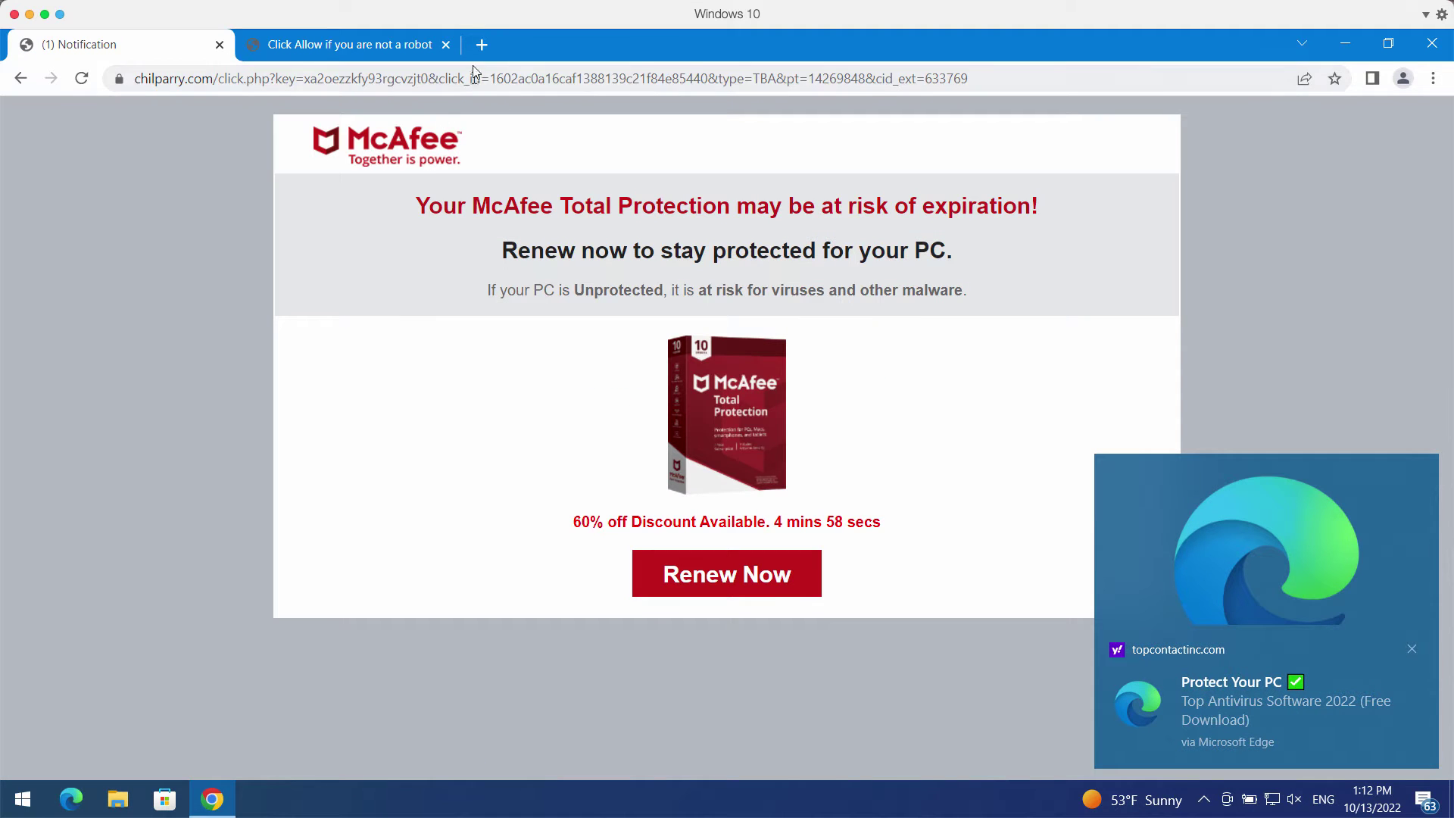
{"action": "left_click", "coordinate": [484, 45]}
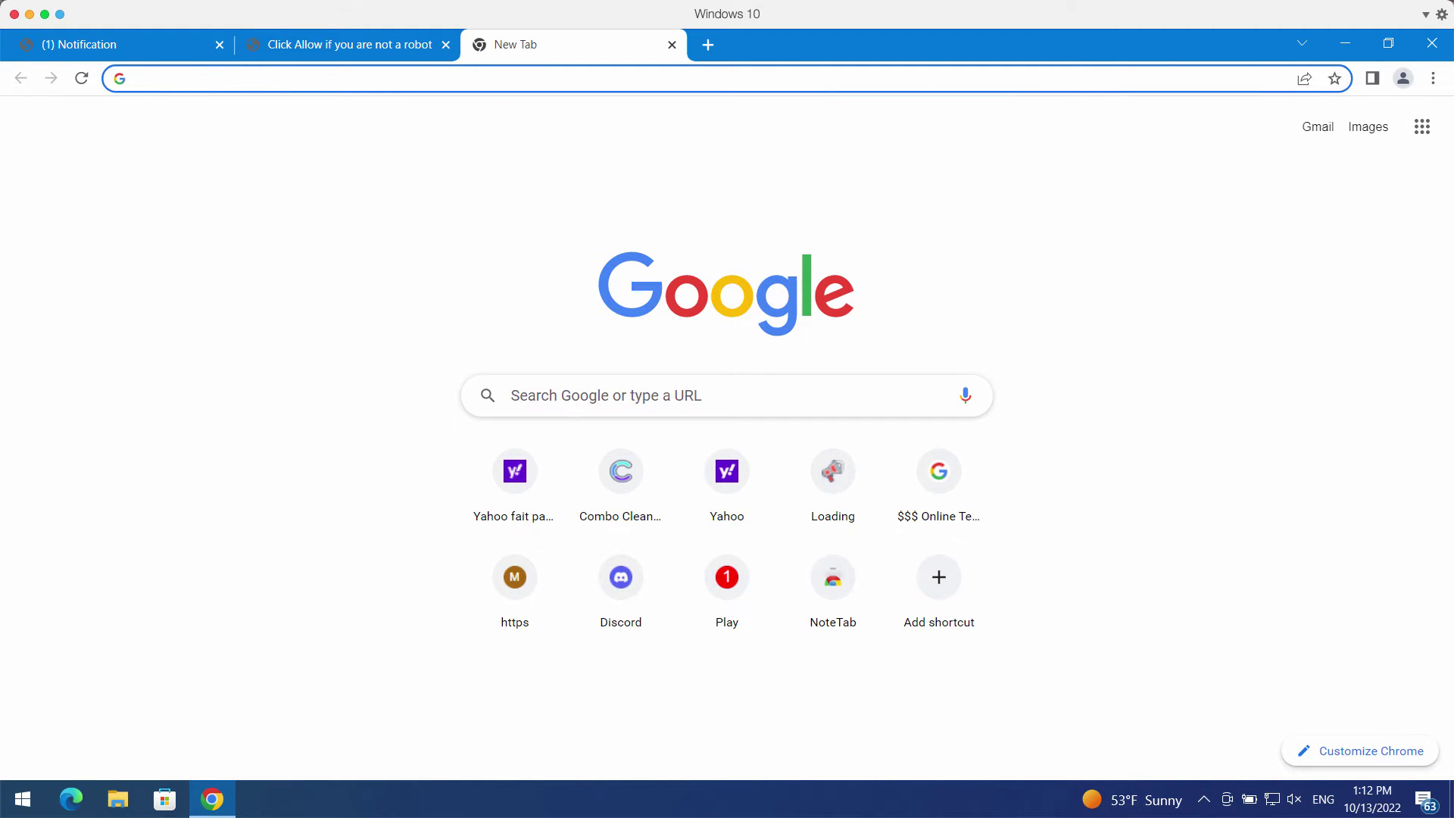
Go to Chrome's Notifications settings under Privacy and security > Site settings.
{"action": "left_click", "coordinate": [1438, 88]}
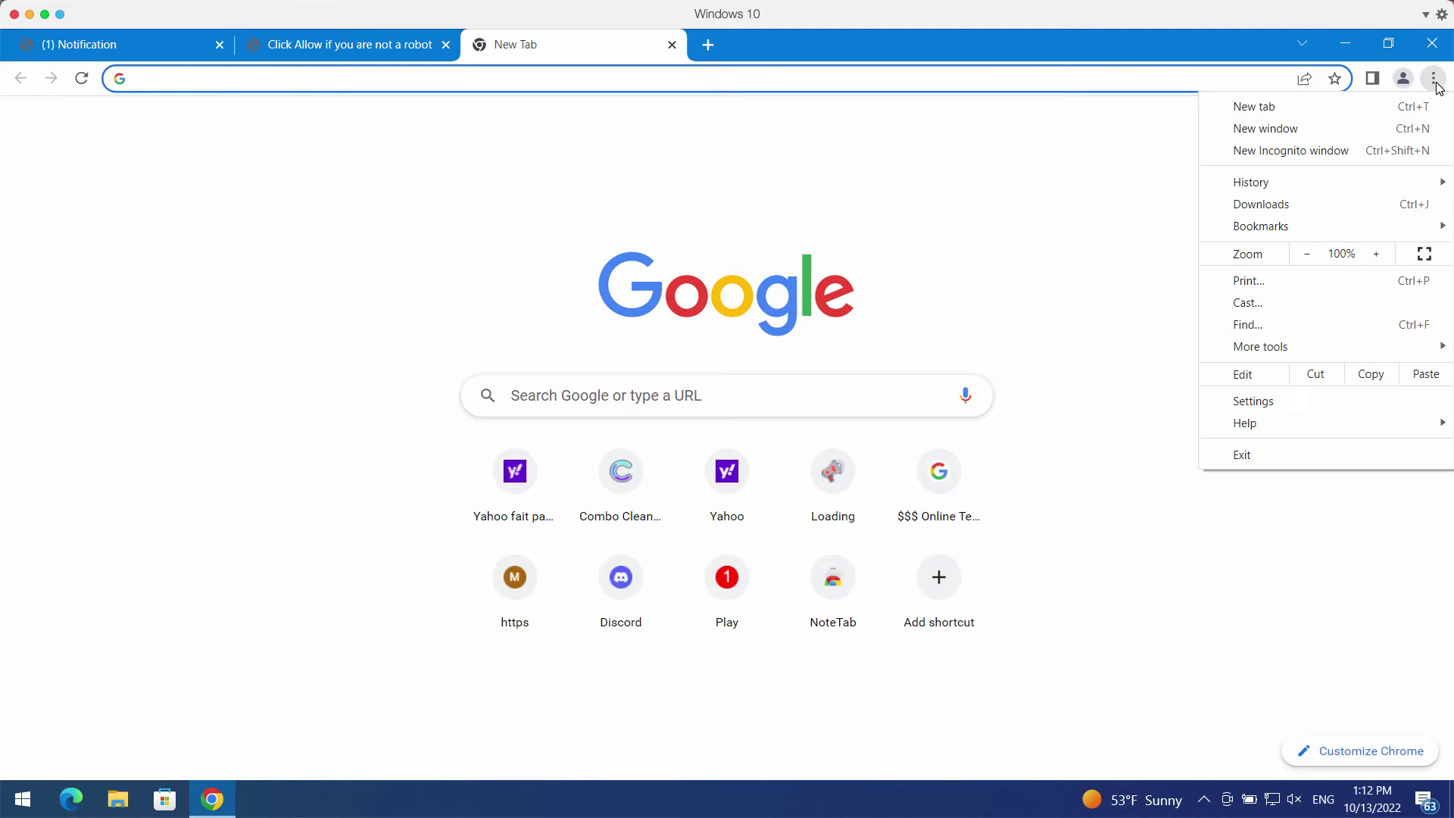
{"action": "left_click", "coordinate": [1285, 409]}
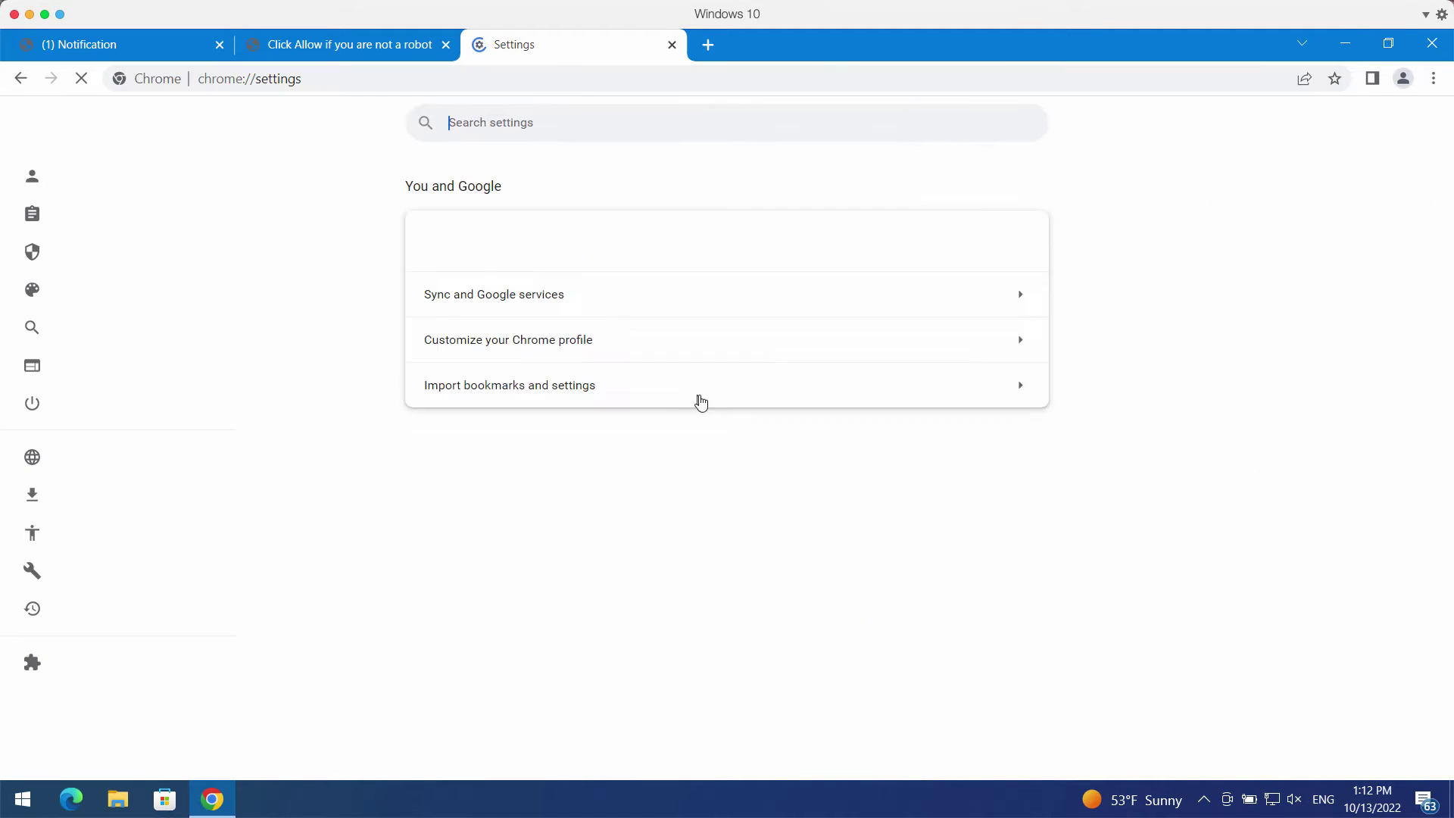
{"action": "left_click", "coordinate": [159, 254]}
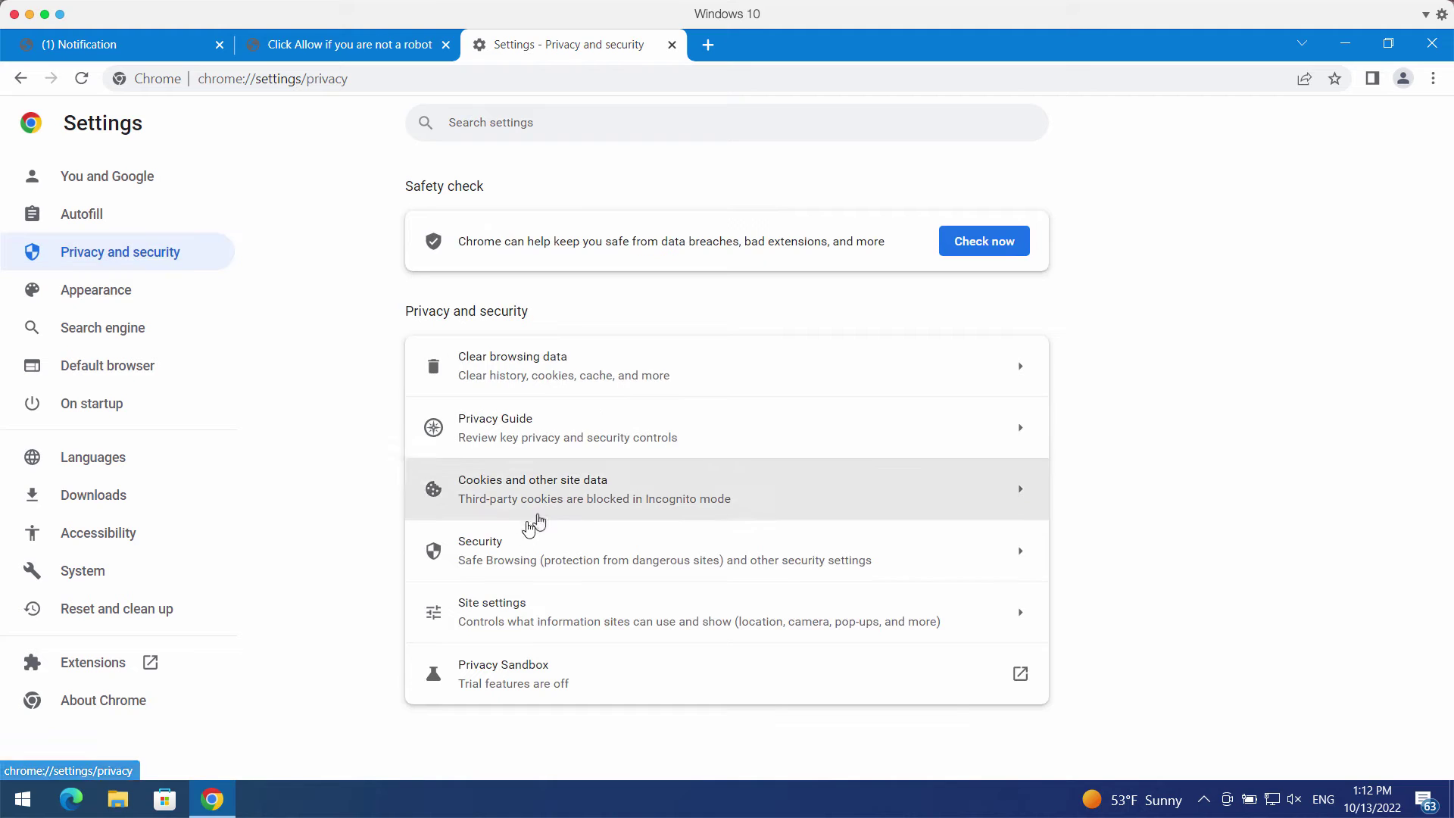
{"action": "left_click", "coordinate": [513, 611]}
{"action": "scroll", "coordinate": [606, 545], "scroll_direction": "down", "scroll_amount": 2}
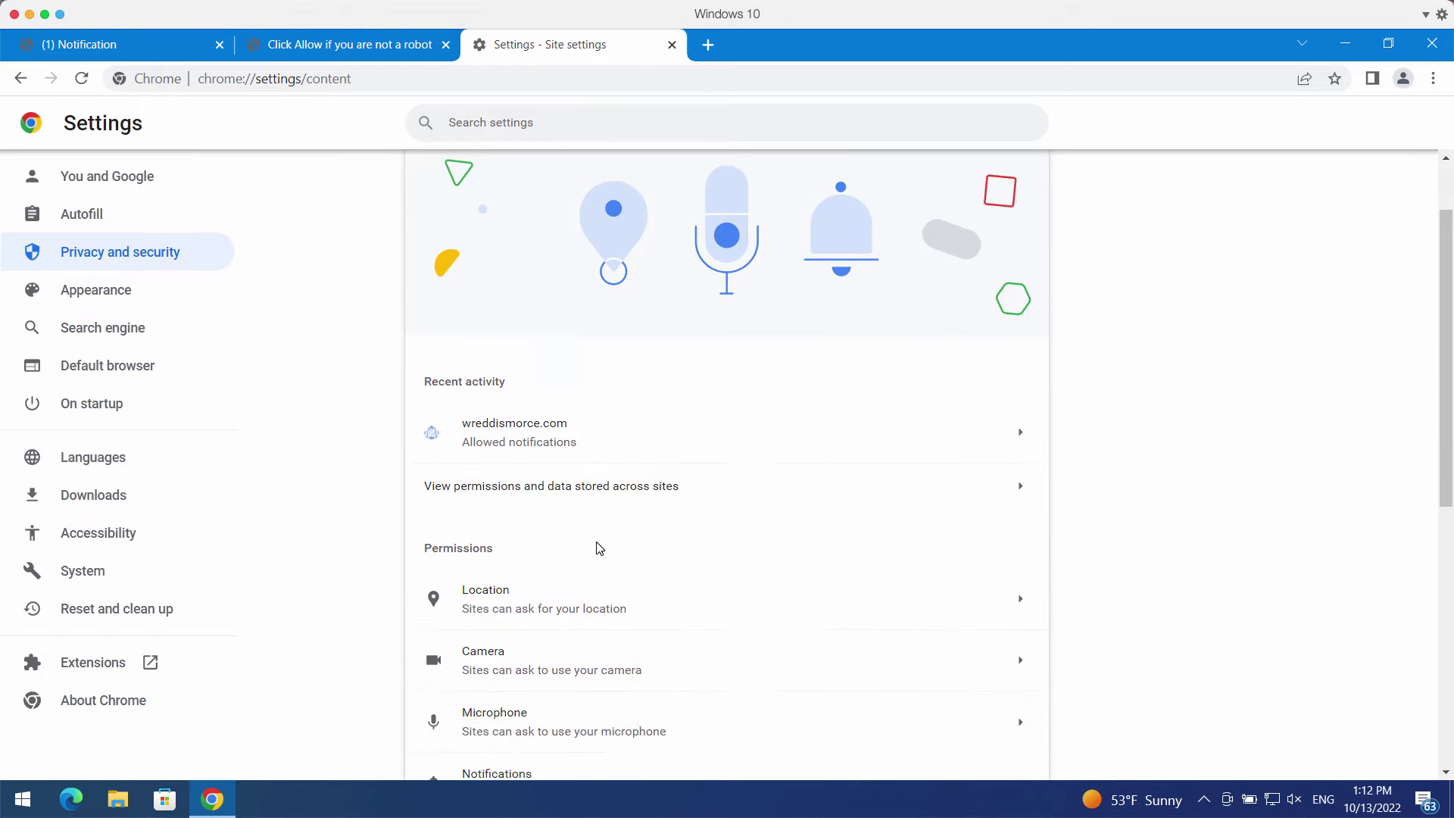
{"action": "scroll", "coordinate": [607, 545], "scroll_direction": "down", "scroll_amount": 1}
{"action": "scroll", "coordinate": [757, 515], "scroll_direction": "down", "scroll_amount": 1}
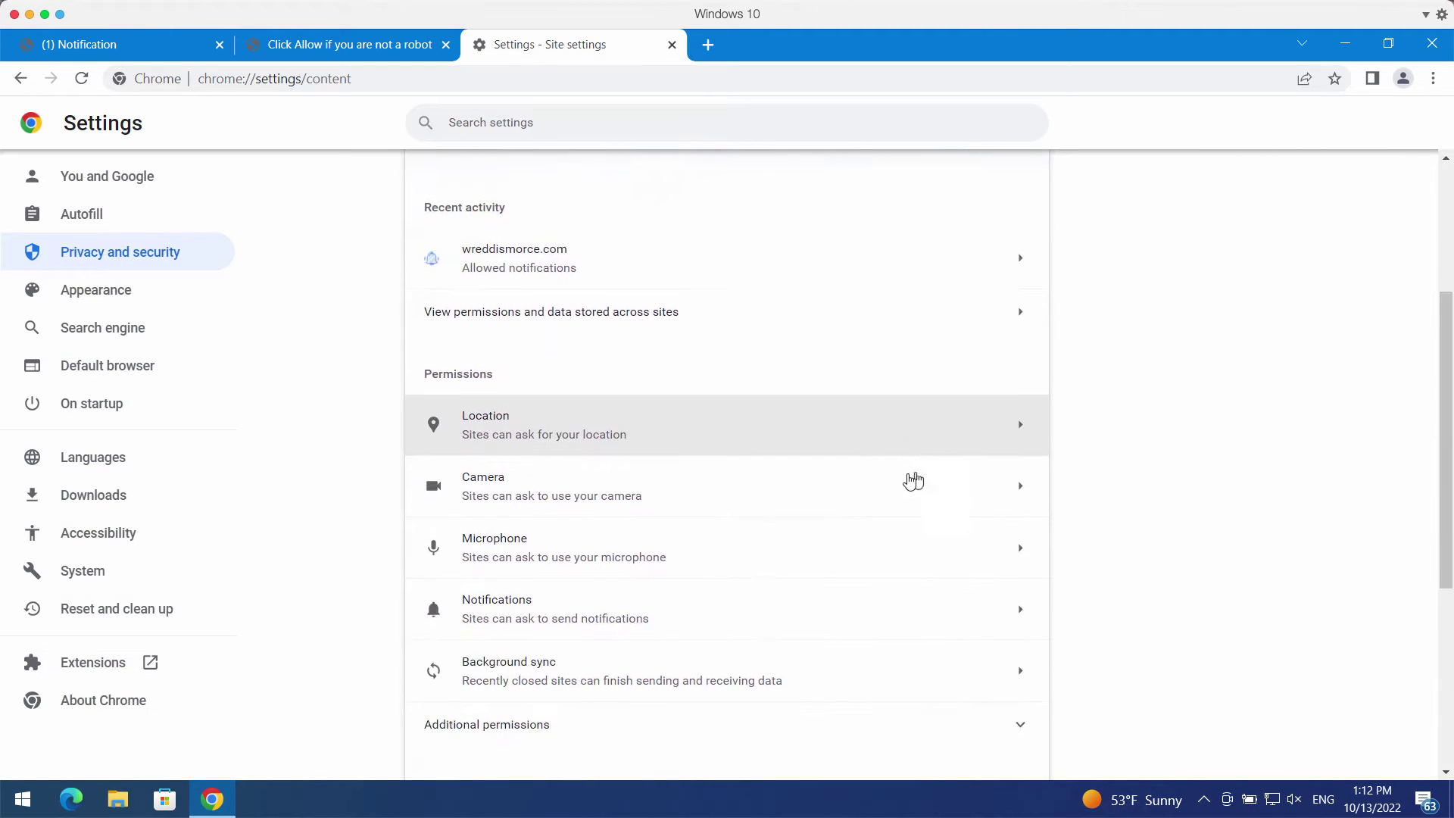
{"action": "left_click", "coordinate": [534, 588]}
Remove wreddismorce.com from the sites allowed to send notifications.
{"action": "scroll", "coordinate": [598, 564], "scroll_direction": "down", "scroll_amount": 1}
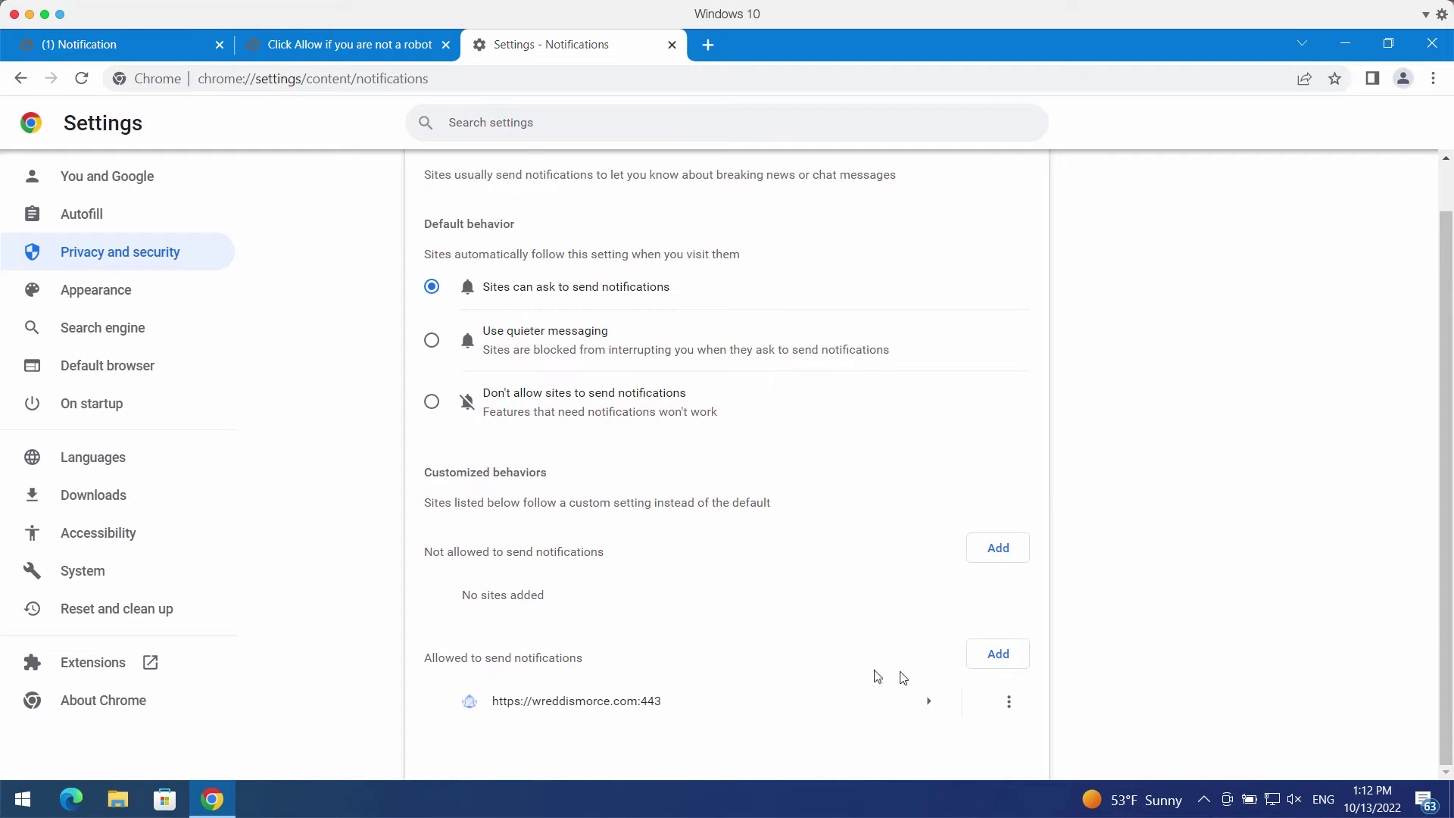
{"action": "left_click_drag", "start_coordinate": [589, 665], "coordinate": [422, 666]}
{"action": "left_click", "coordinate": [1214, 572]}
{"action": "left_click", "coordinate": [1006, 706]}
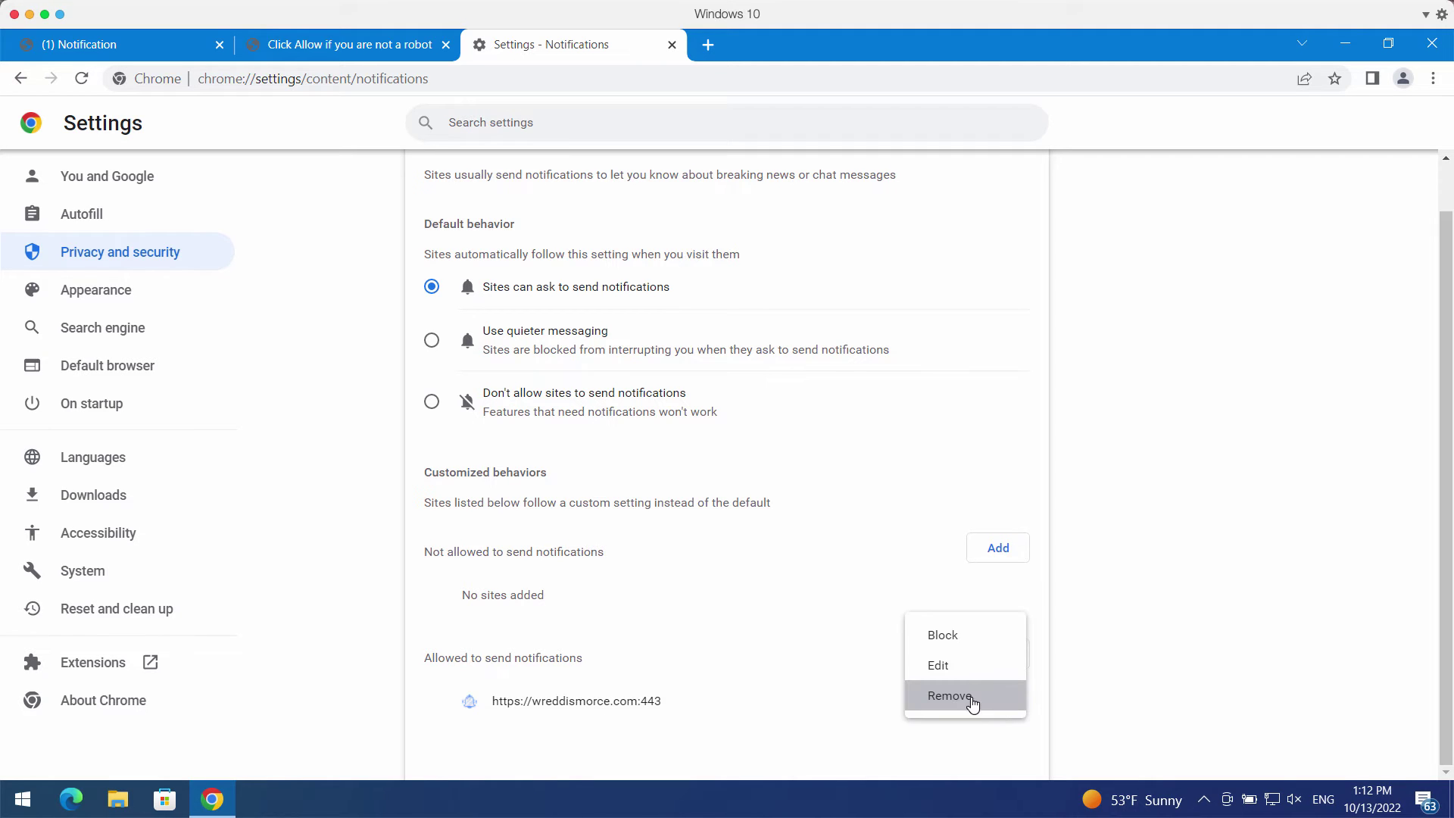
{"action": "left_click", "coordinate": [972, 704]}
Load combocleaner.com in the address bar.
{"action": "left_click", "coordinate": [676, 82]}
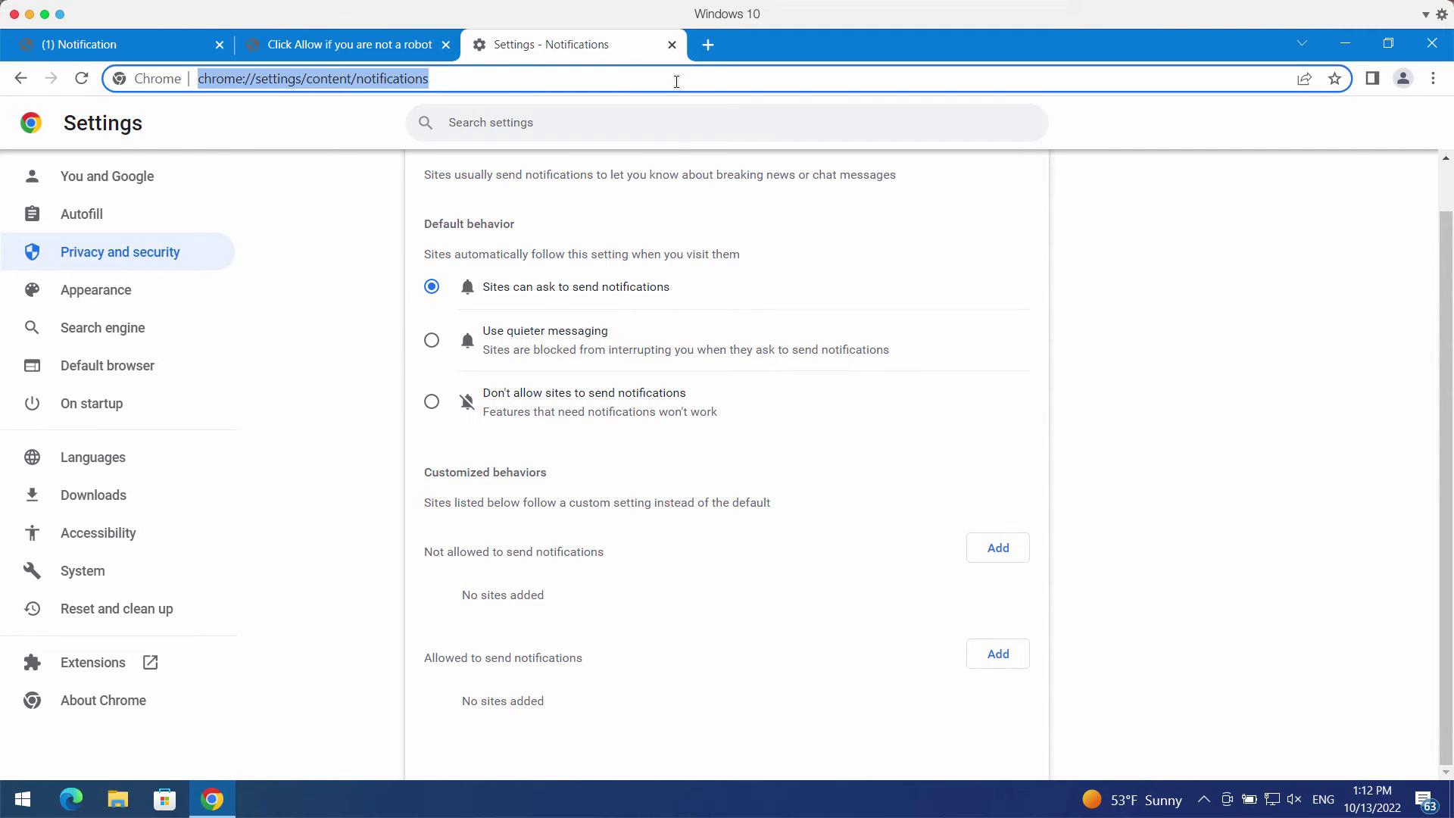
{"action": "type", "text": "combocleaner.com"}
{"action": "key", "text": "Return"}
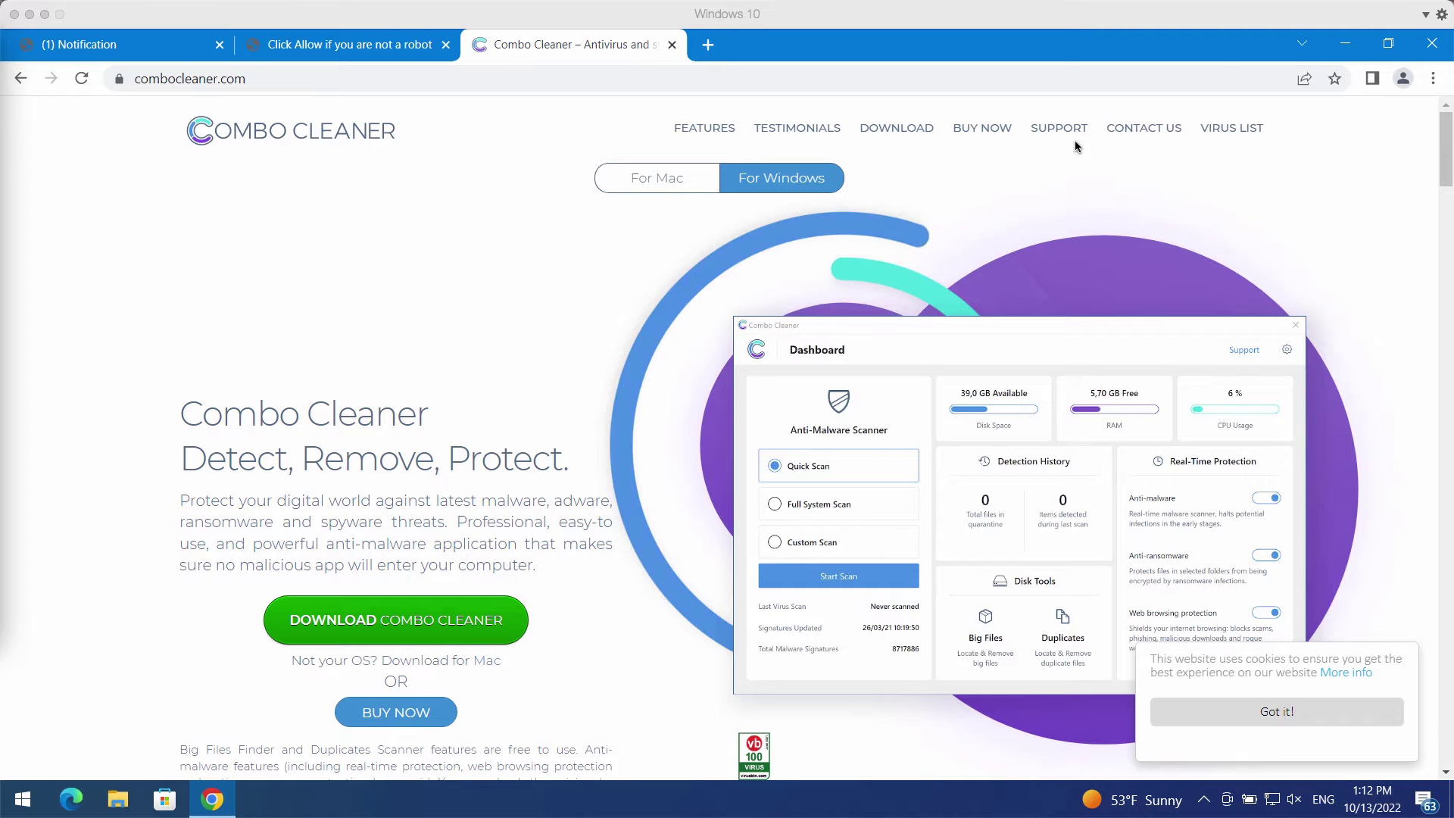
Minimize the Chrome window to reveal the Windows desktop.
{"action": "left_click", "coordinate": [1351, 44]}
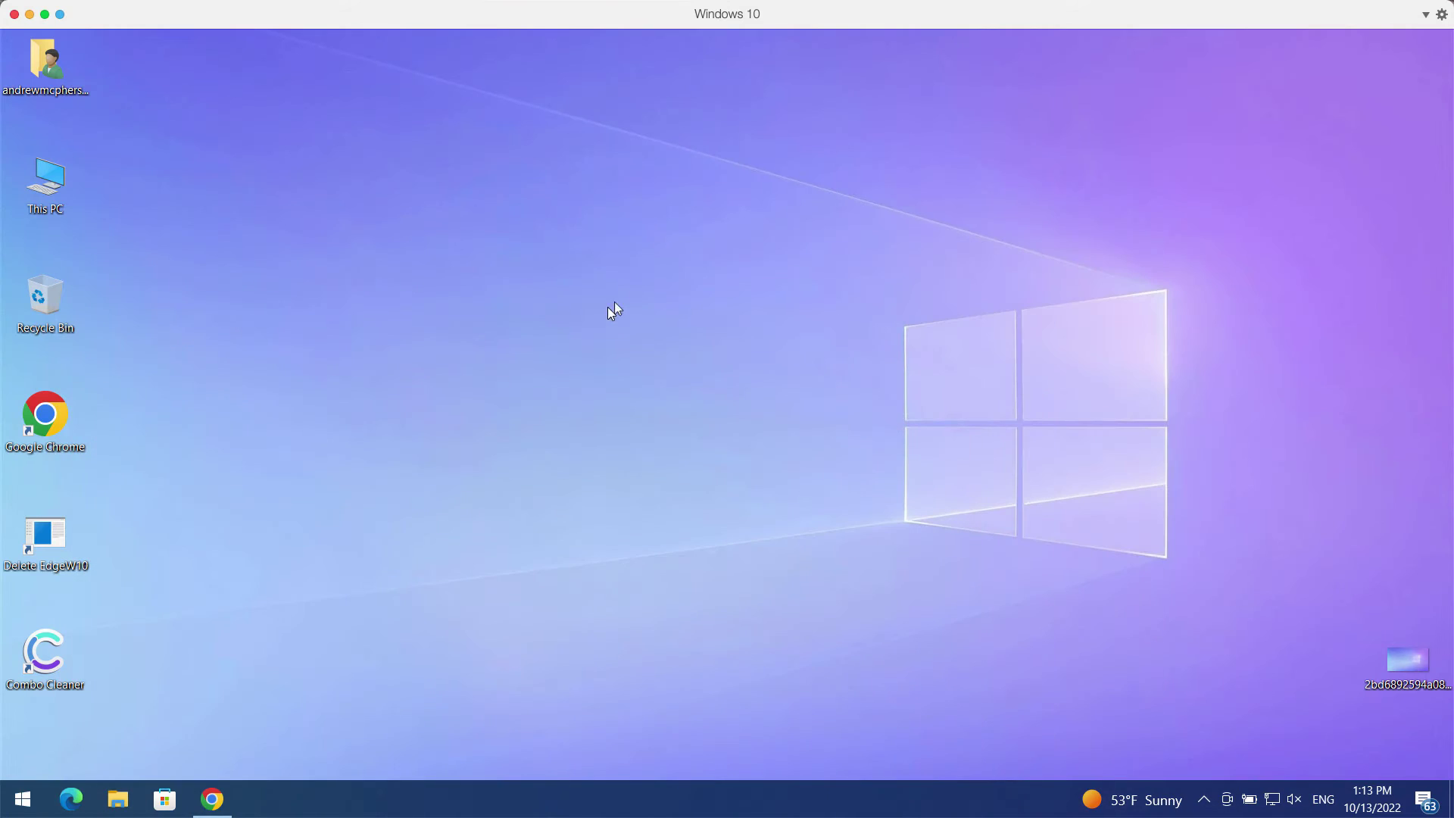
Launch Combo Cleaner from its desktop shortcut.
{"action": "double_click", "coordinate": [39, 680]}
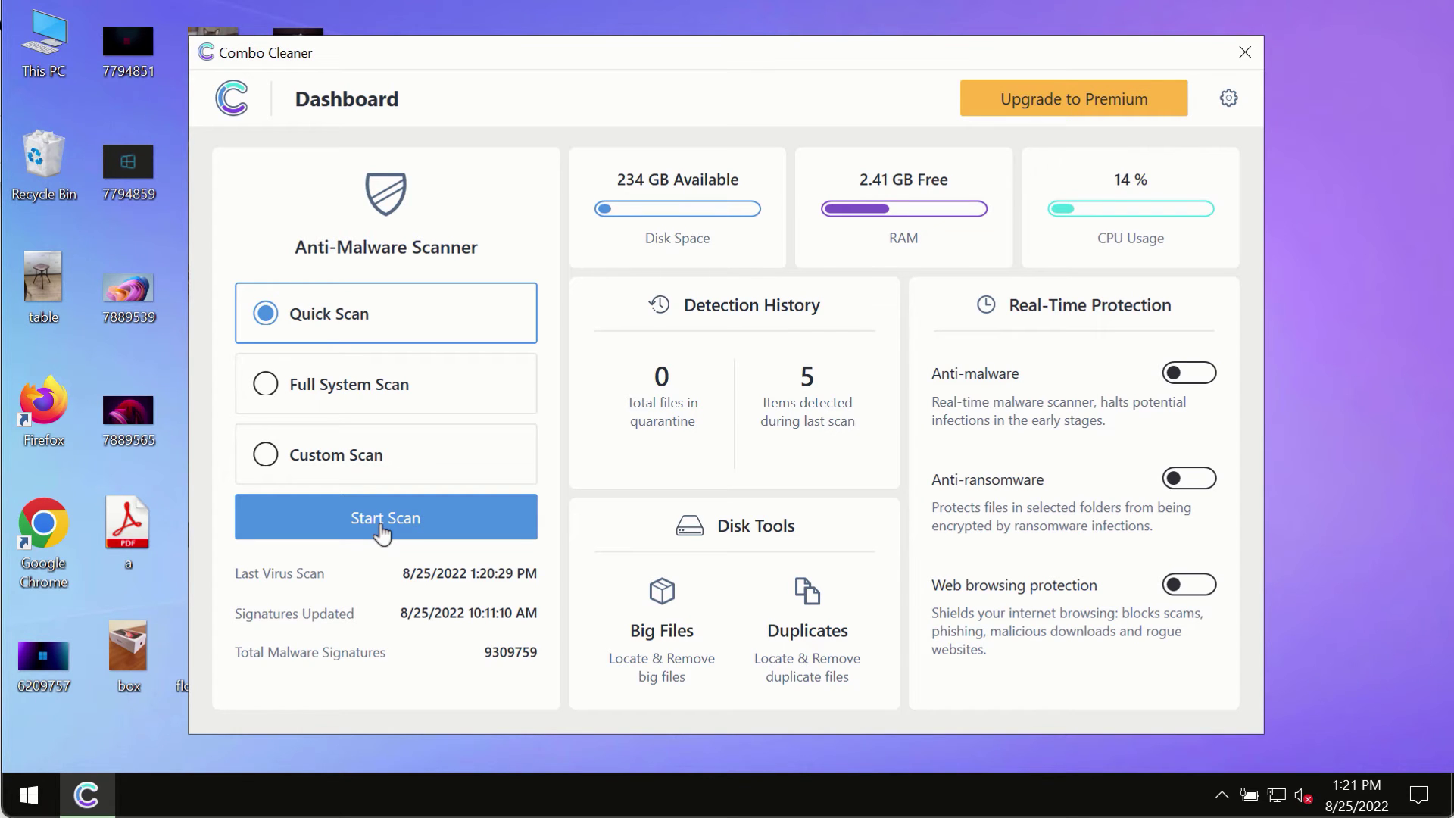
Start the Quick Scan, return to the Dashboard, then reopen the scan's progress view.
{"action": "left_click", "coordinate": [415, 521]}
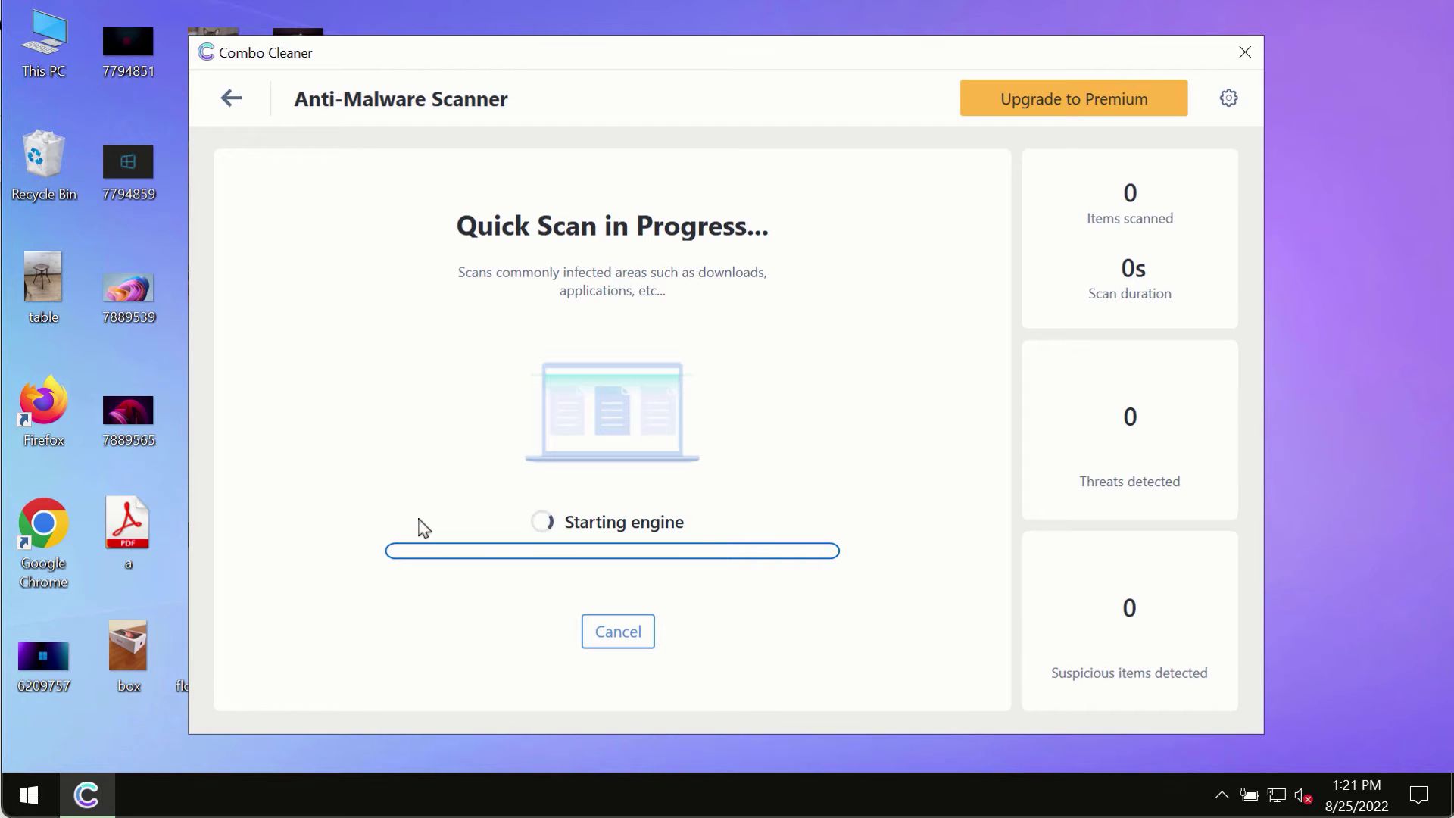
{"action": "left_click", "coordinate": [231, 97]}
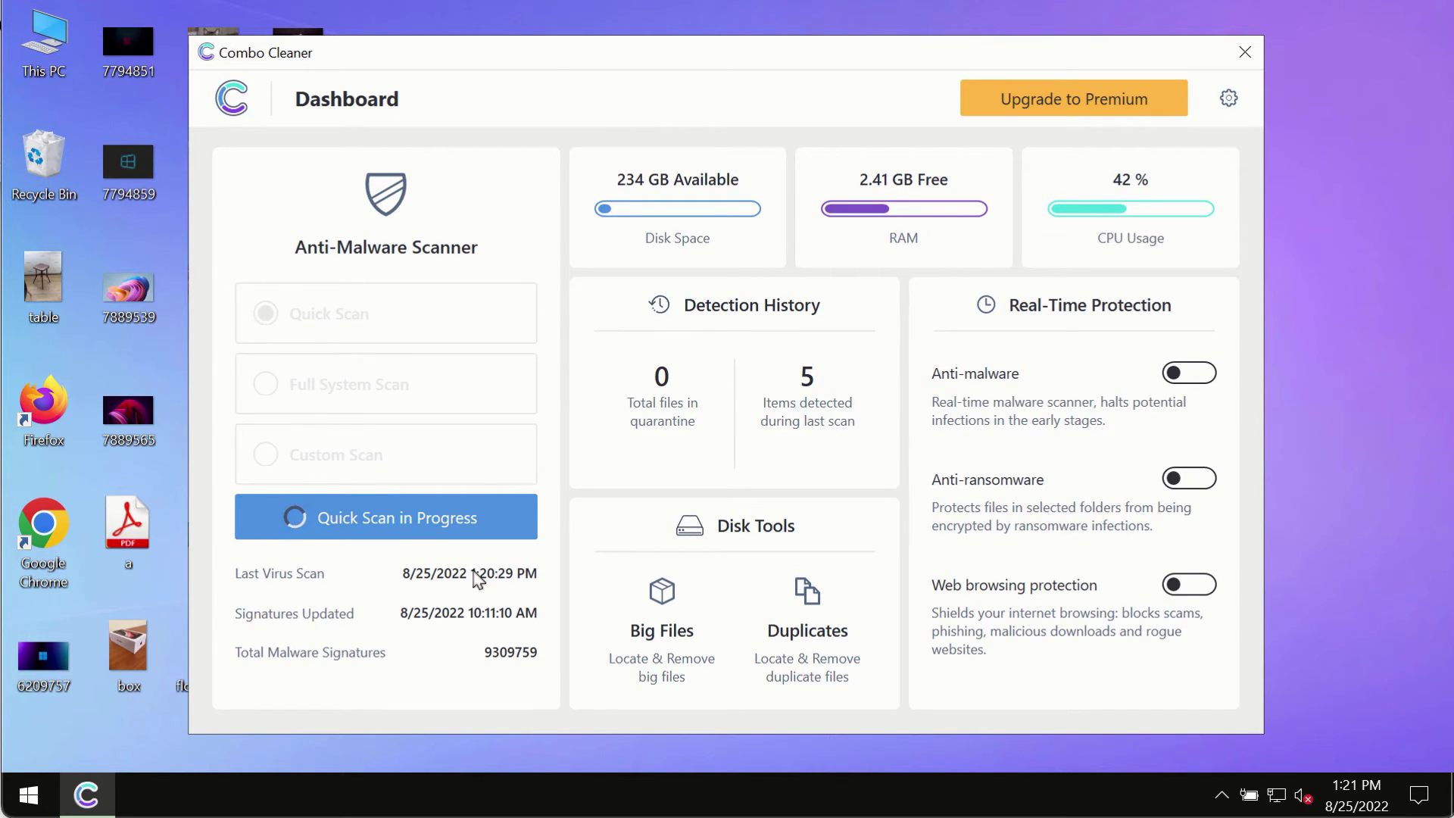
{"action": "left_click", "coordinate": [405, 519]}
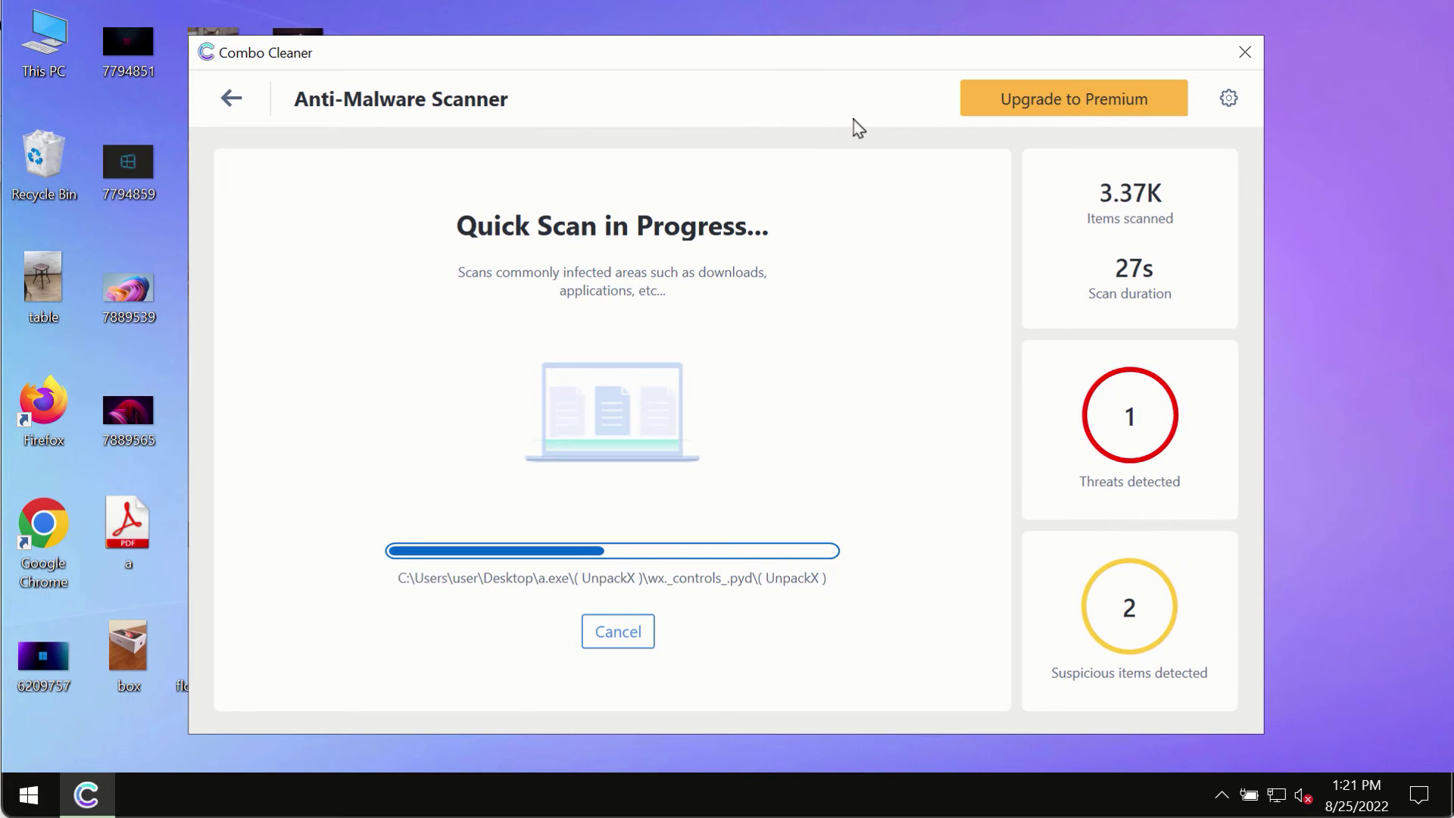
Open Combo Cleaner's settings and view the Anti-Ransomware section.
{"action": "left_click", "coordinate": [1223, 106]}
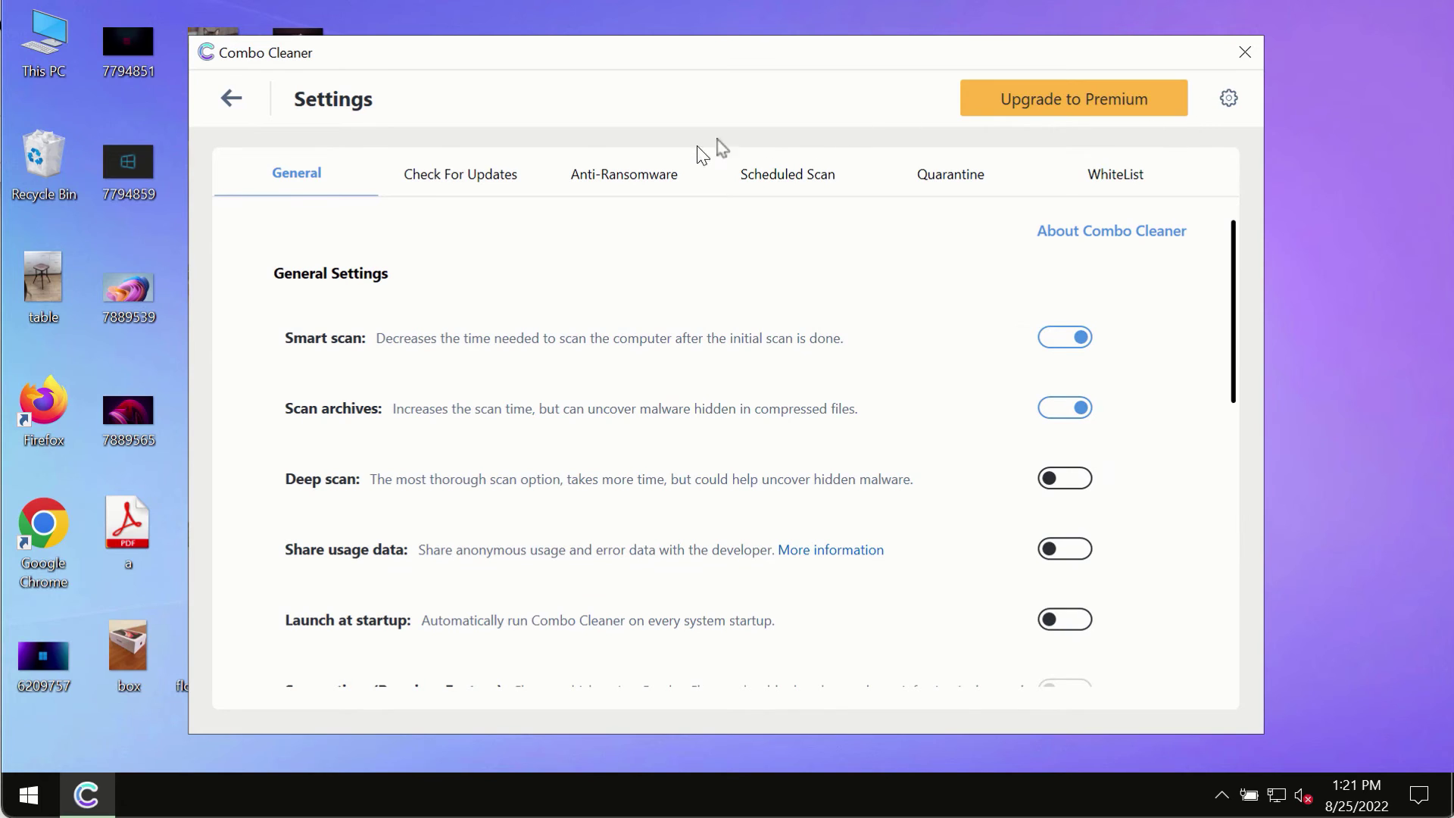
{"action": "left_click", "coordinate": [600, 182]}
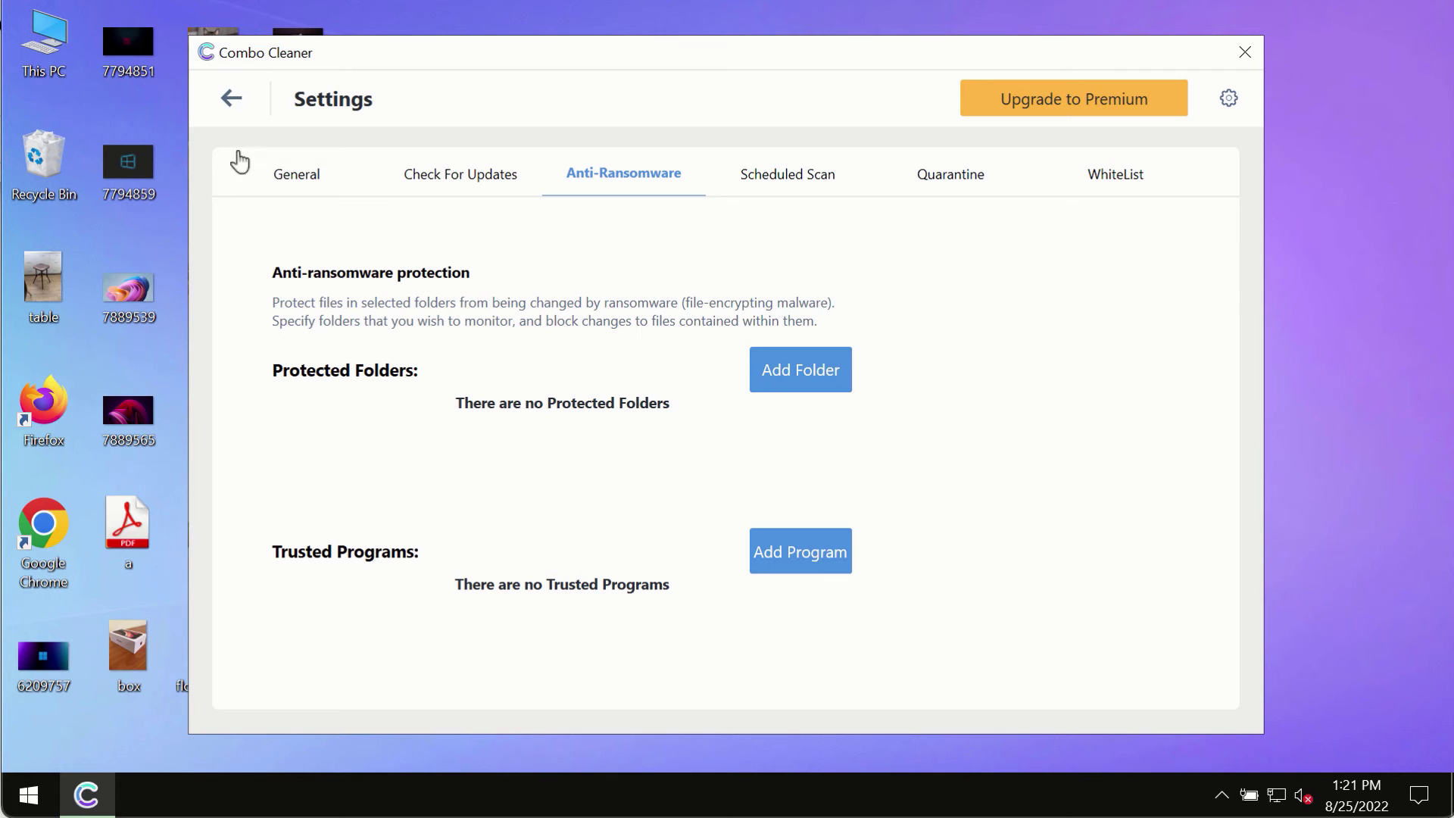
Return from settings to the Dashboard and reopen the Quick Scan progress view.
{"action": "left_click", "coordinate": [233, 100]}
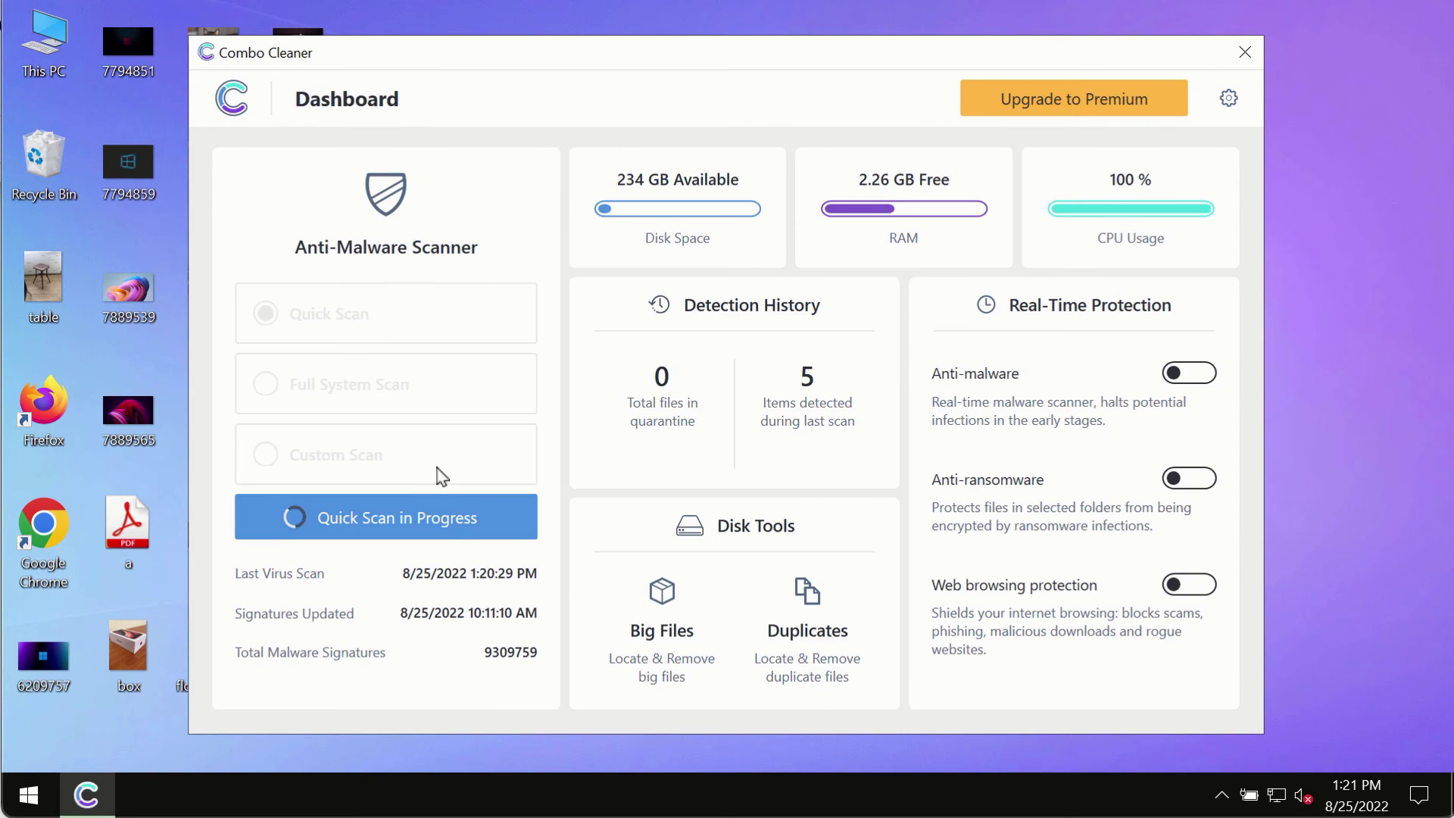
{"action": "left_click", "coordinate": [453, 520]}
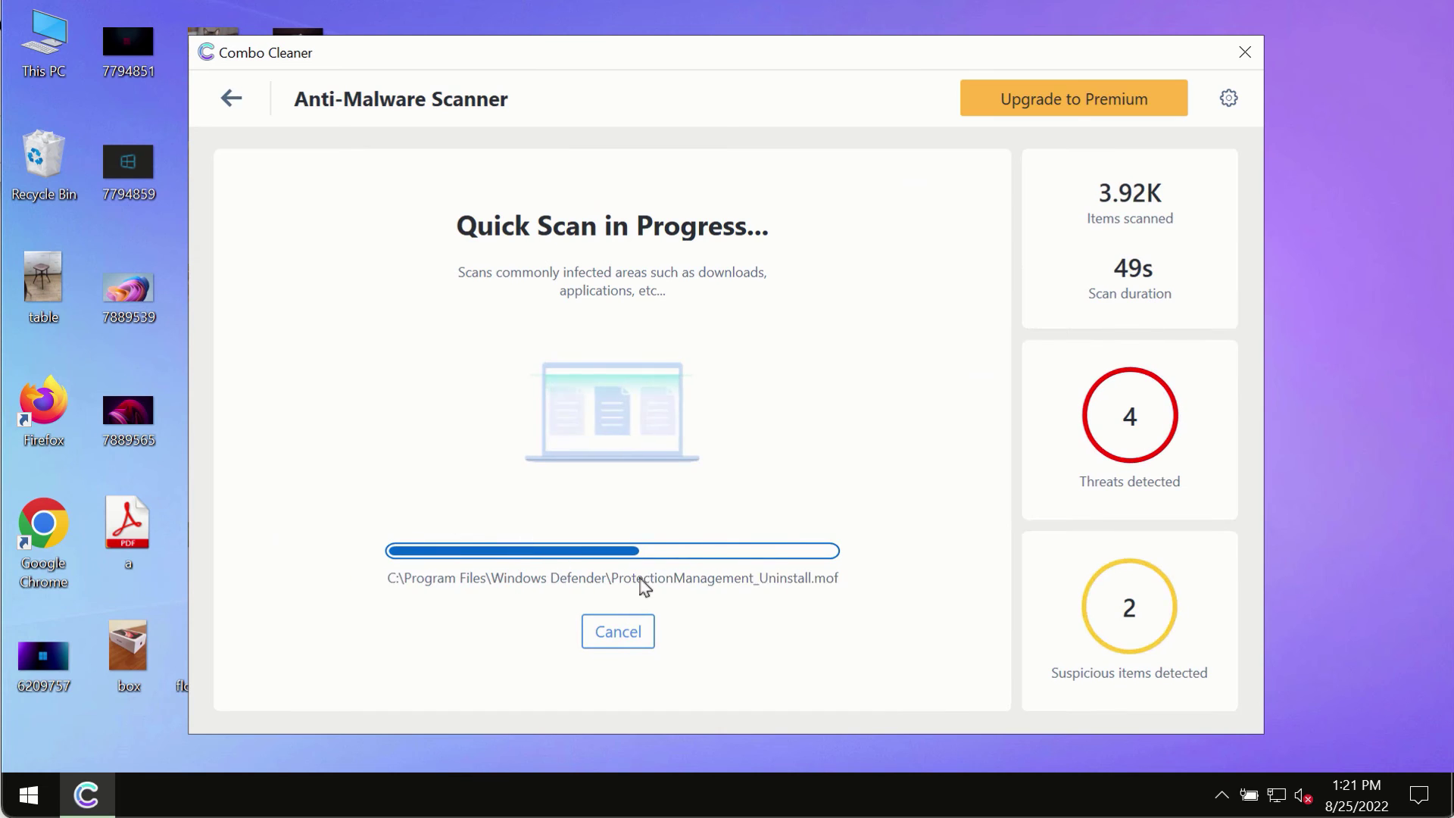